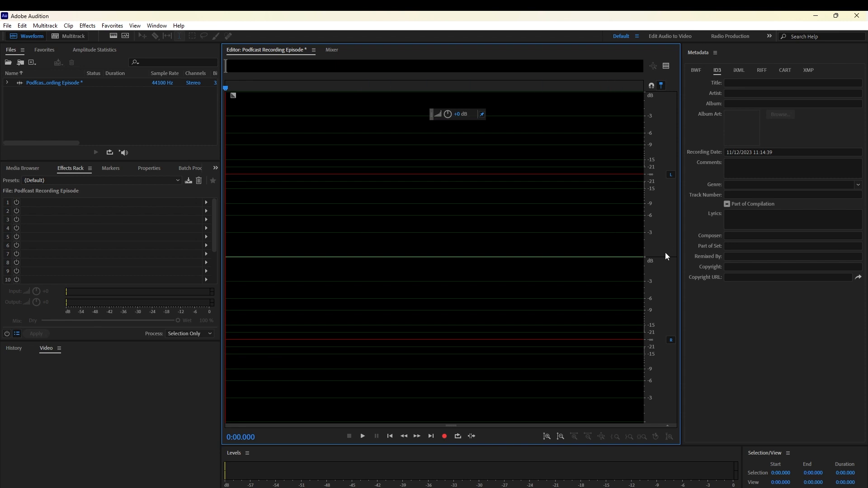
Step: Record about 27 seconds of stereo audio into the empty waveform file, stop the recording and clear the selection
click(445, 436)
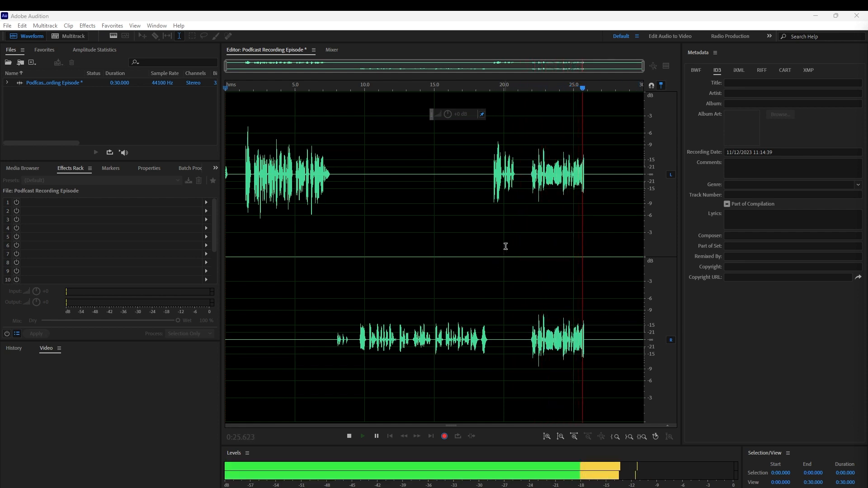
click(515, 229)
key(space)
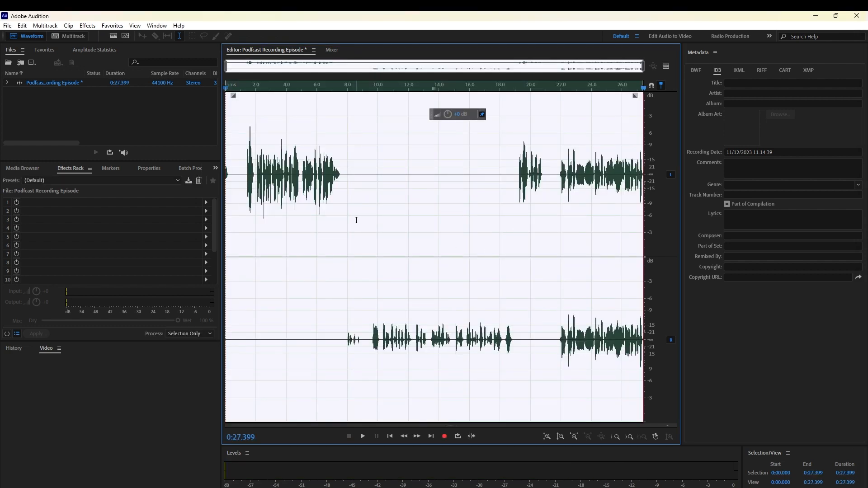
click(358, 192)
Step: Create a multitrack session named "Podcast Recording Episode" using the Basic VO Template
key(ctrl+n)
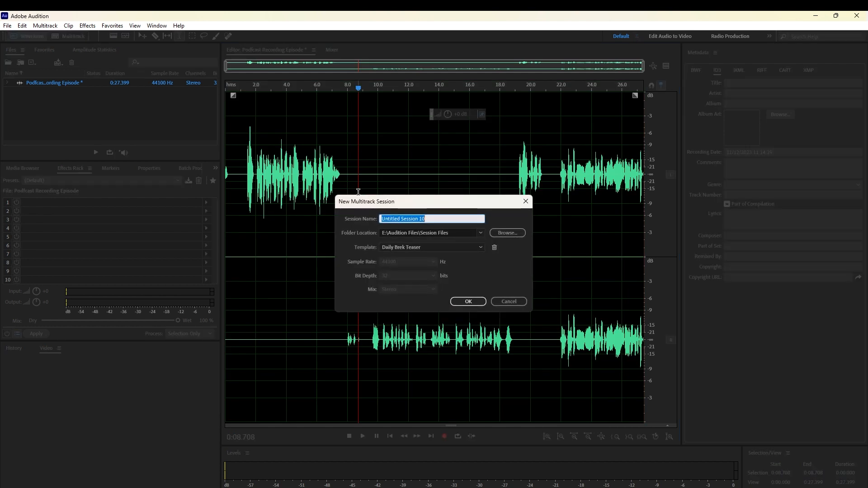
key(BackSpace)
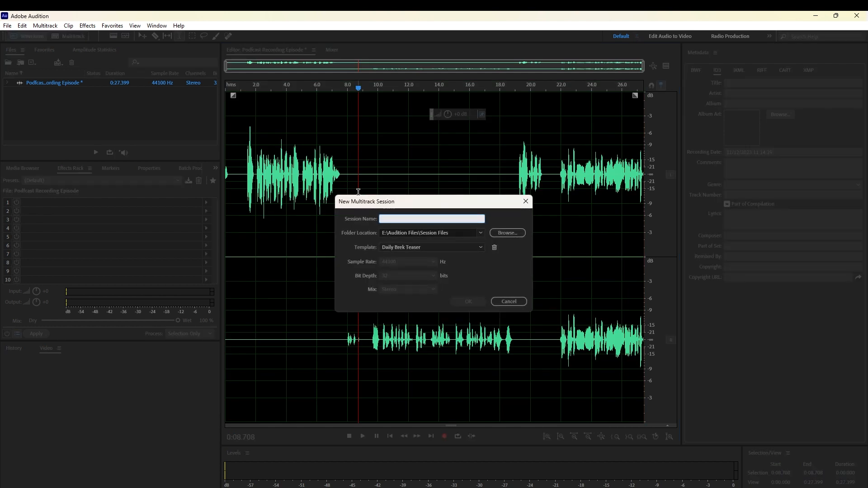
text(Podcast Recording Episode)
key(Tab)
key(Tab)
key(Tab)
key(Up)
key(Up)
key(Up)
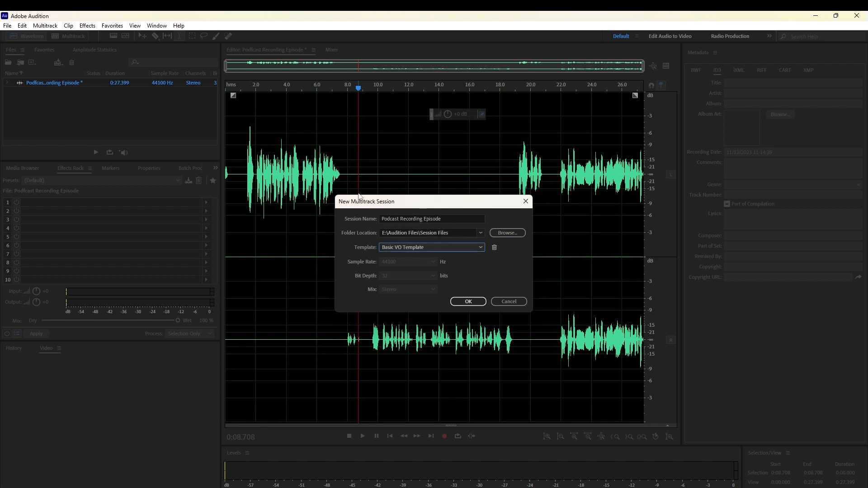
key(Return)
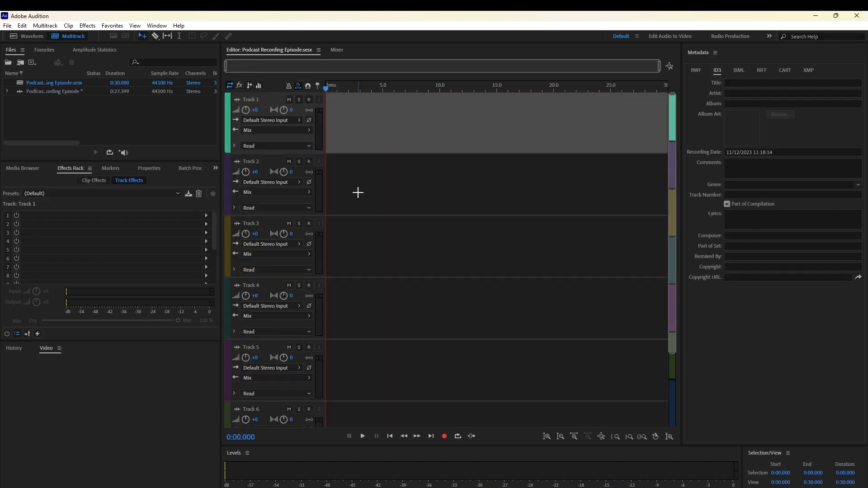
Step: Place the recording's left channel at the start of Track 1 and its right channel at the start of Track 2
click(8, 92)
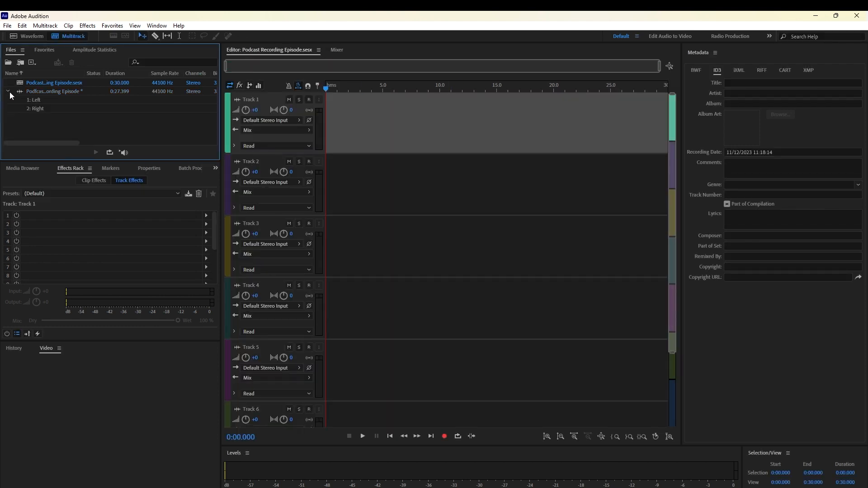
drag(34, 99, 277, 122)
drag(38, 108, 308, 182)
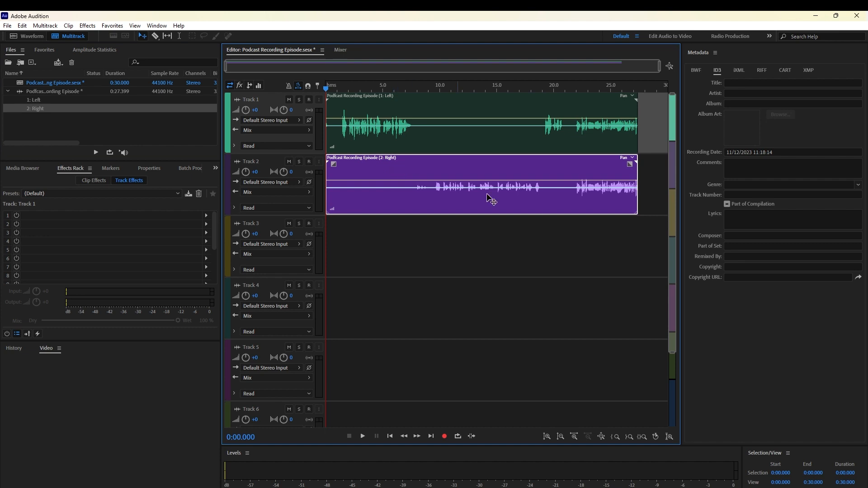
Step: Match the loudness of both clips to ITU-R BS.1770-3 at -16 LUFS with a 0.1 LU tolerance
click(511, 238)
drag(511, 238, 440, 115)
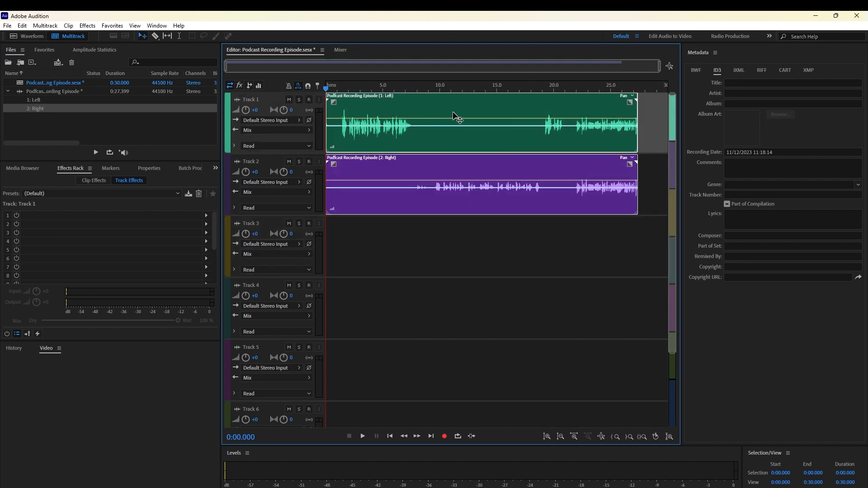
right_click(455, 113)
click(497, 266)
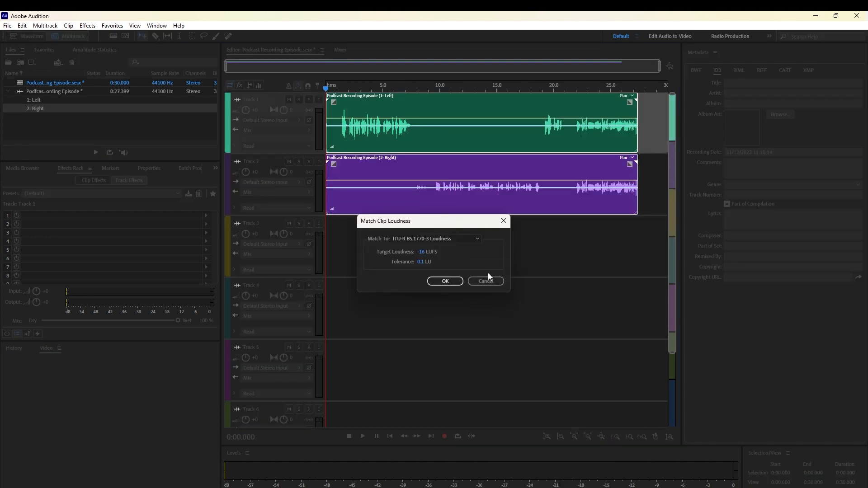
click(448, 282)
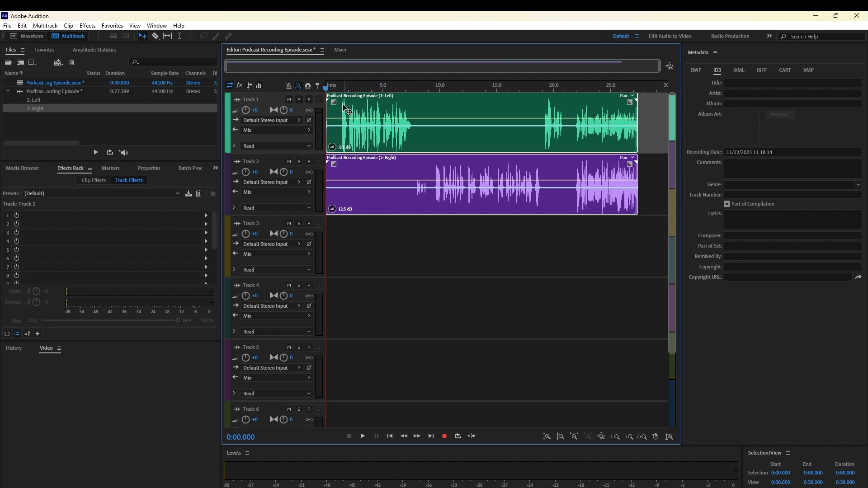
Step: Play back both clips from about 0:01 to about 0:21 to check their levels
click(338, 87)
key(space)
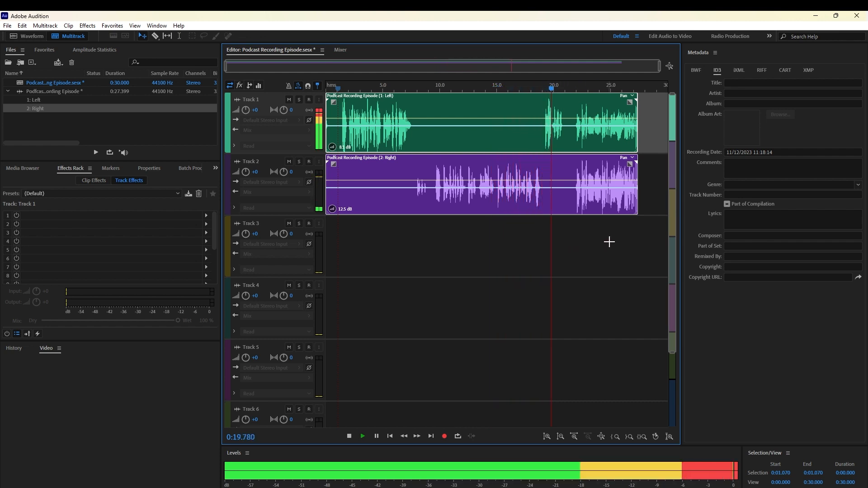
key(space)
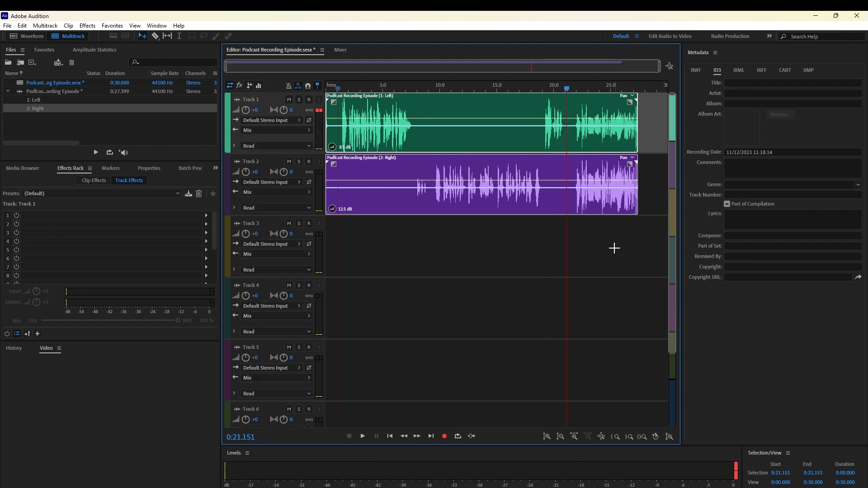
Step: Split the clips on Tracks 1 and 2 at 0:21.151 and delete the pieces after the cut
click(615, 248)
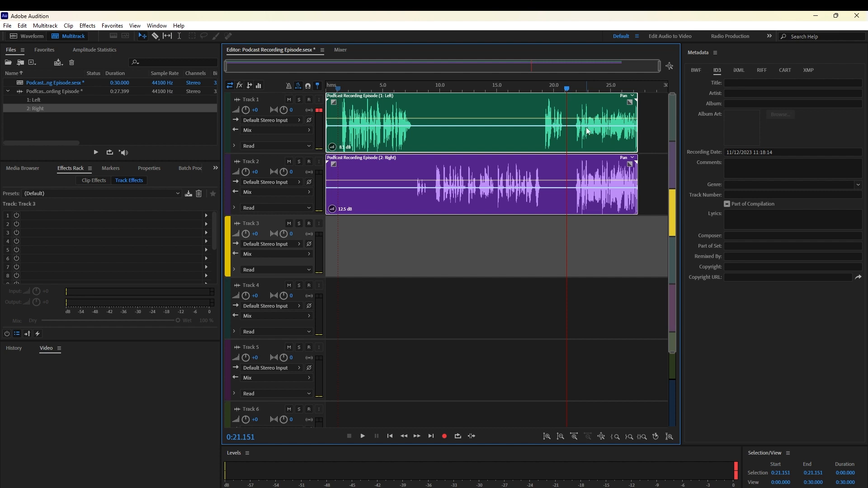
key(ctrl+k)
drag(609, 231, 591, 131)
key(Delete)
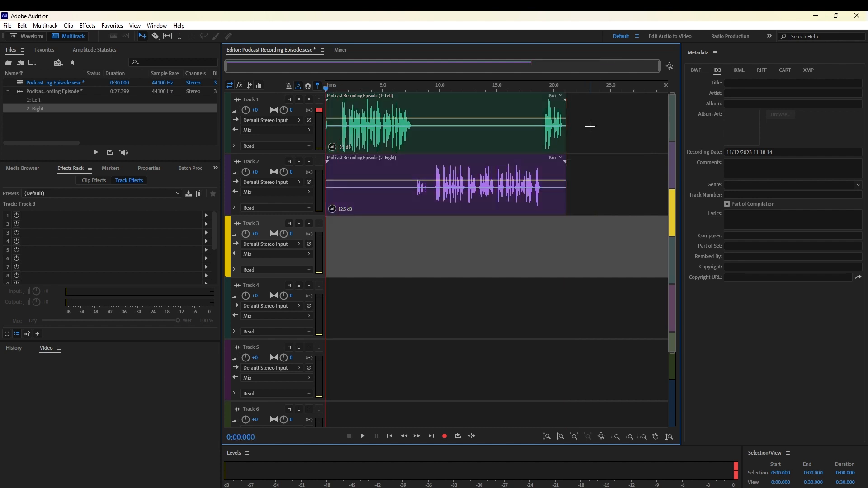
Step: Add an FFT Filter to Track 1 and set the frequency of its curve's corner point to 80 Hz
click(268, 106)
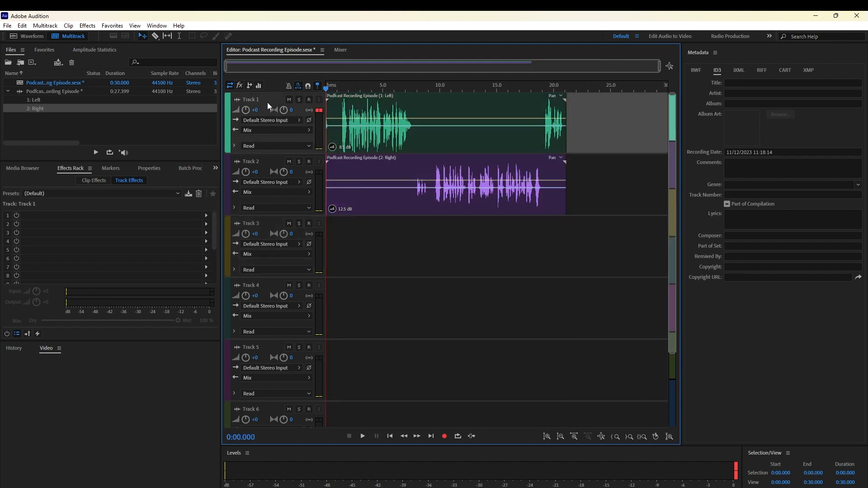
click(207, 215)
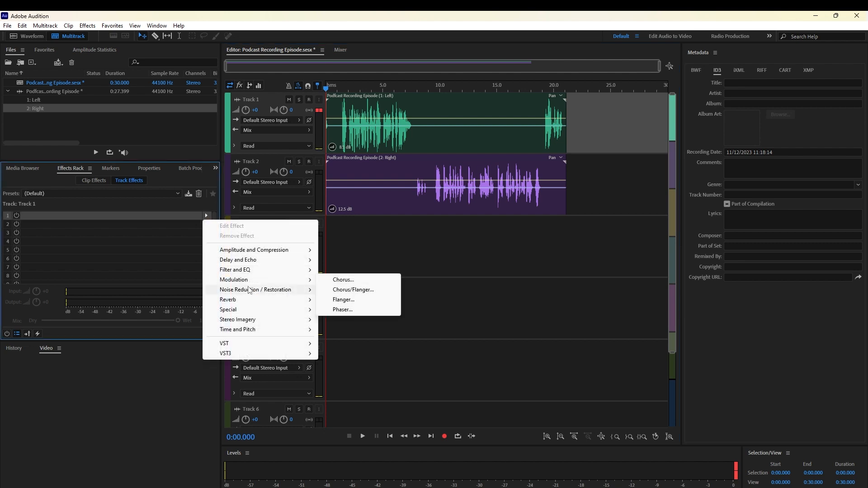
mouse_move(252, 271)
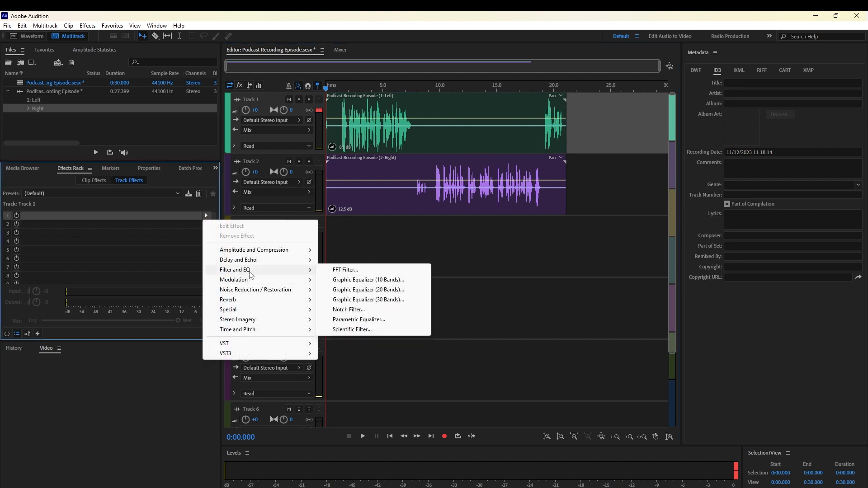
click(355, 271)
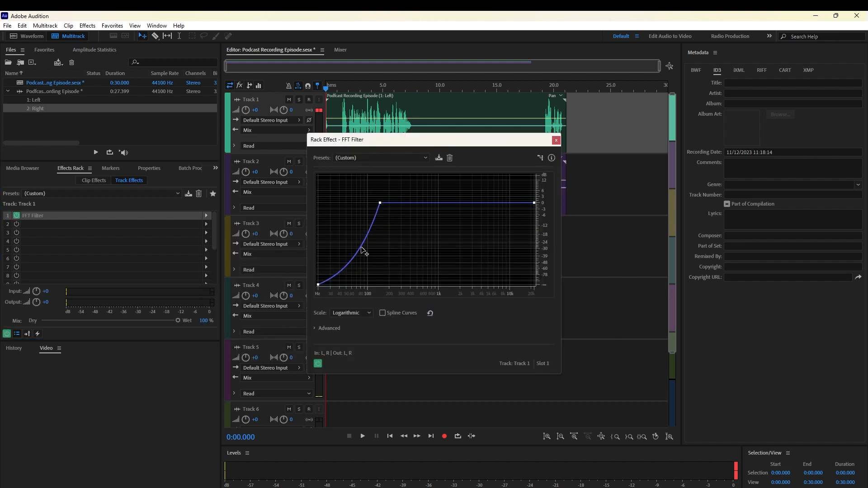
right_click(379, 206)
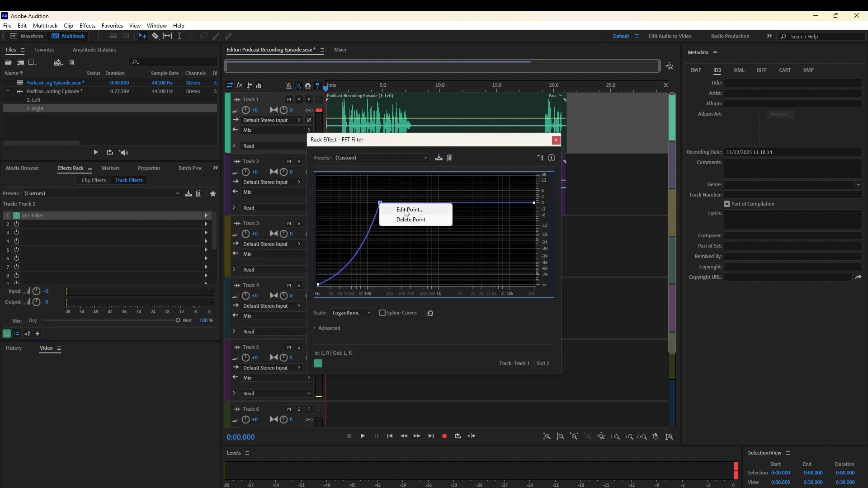
click(407, 210)
click(454, 256)
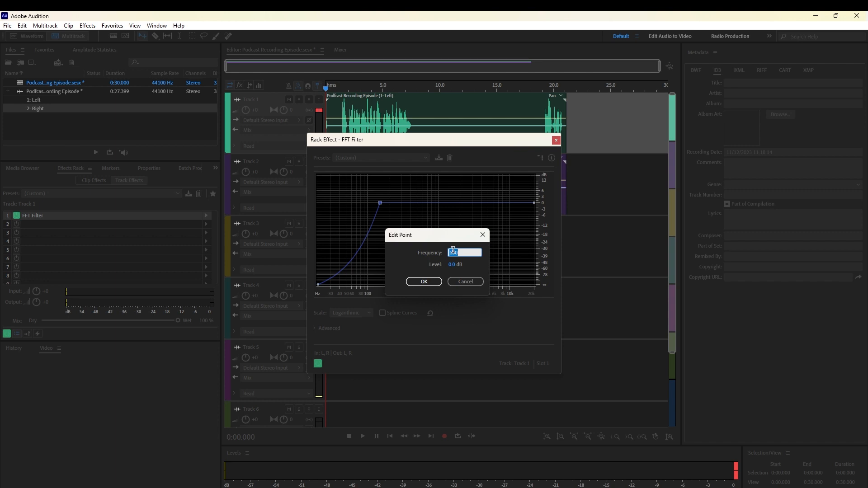
text(80)
key(Return)
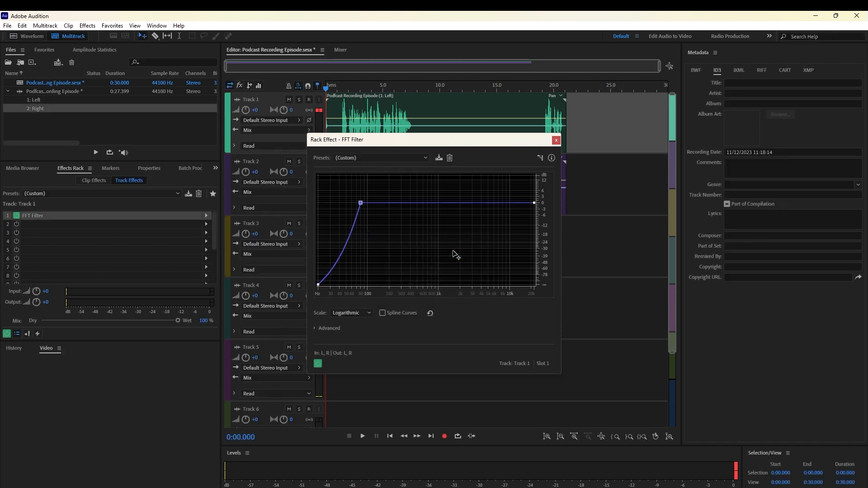
click(556, 140)
Step: Add a Single-band Compressor to Track 1 with threshold -20 dB, ratio 1.5:1 and attack 0 ms, and play back the session
click(206, 224)
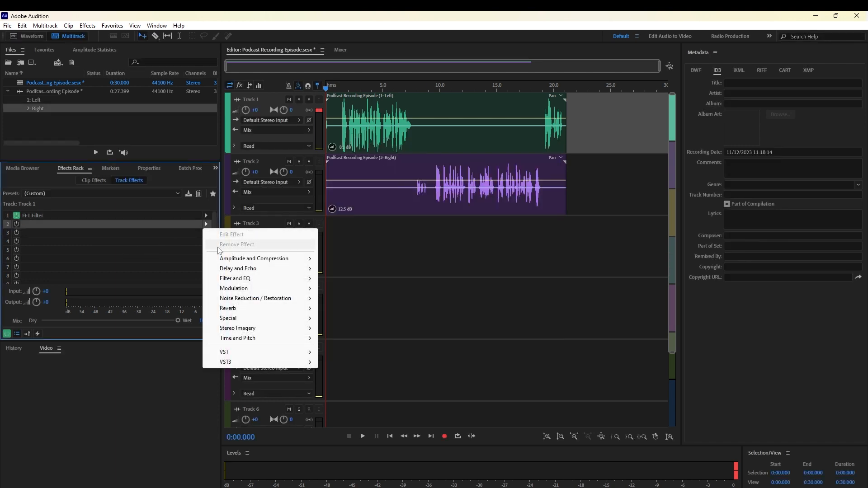
mouse_move(231, 261)
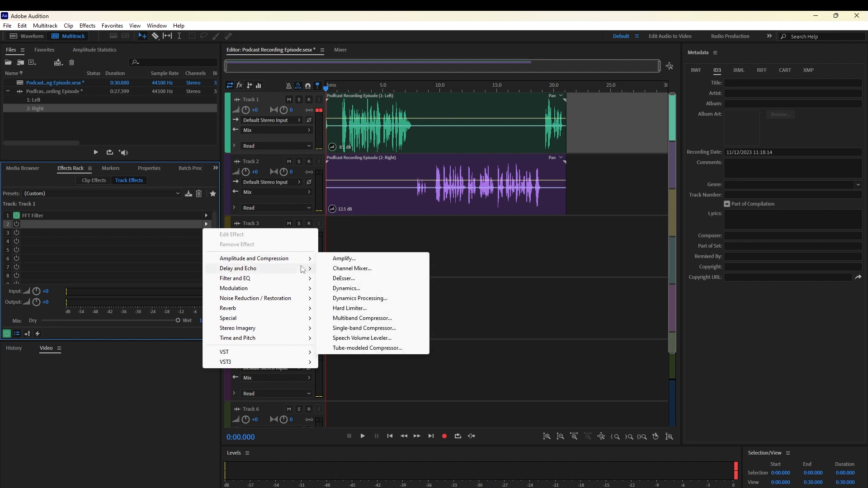
click(364, 328)
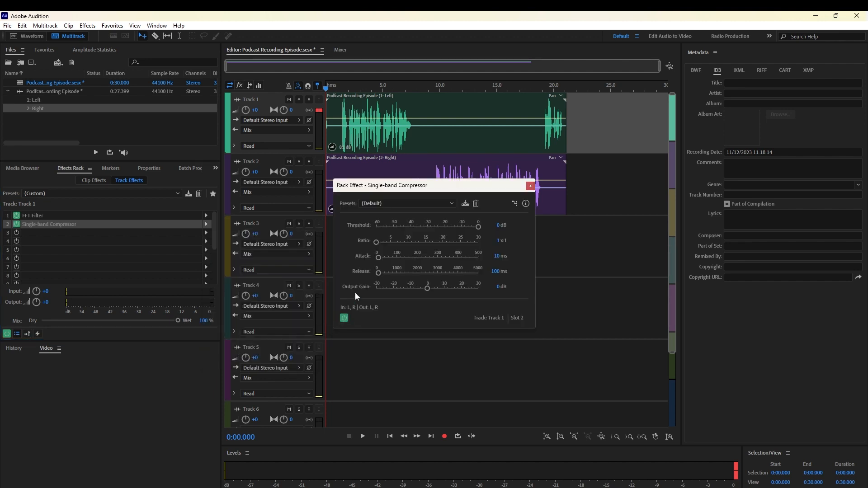
click(499, 225)
text(-20)
key(Tab)
key(Tab)
key(shift+Tab)
text(1.5)
key(Tab)
key(BackSpace)
text(0)
key(Return)
click(531, 185)
key(space)
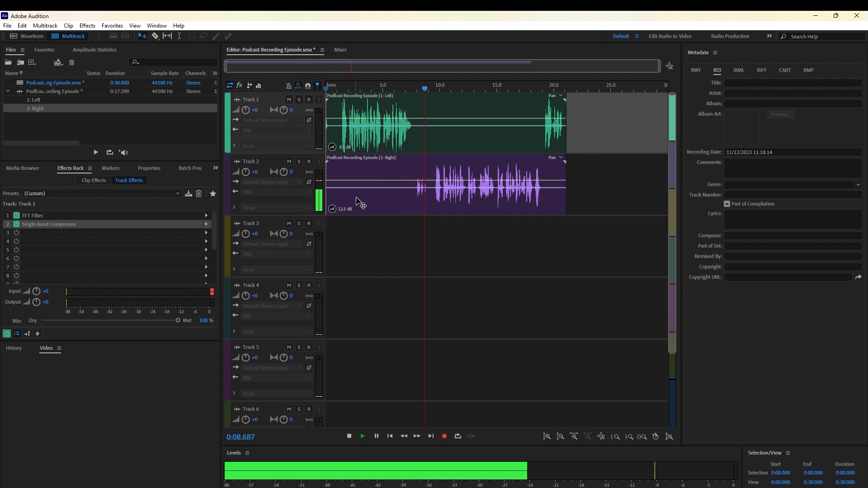
Step: Add an FFT Filter to Track 2 and set the frequency of its curve's corner point to 80 Hz
click(378, 179)
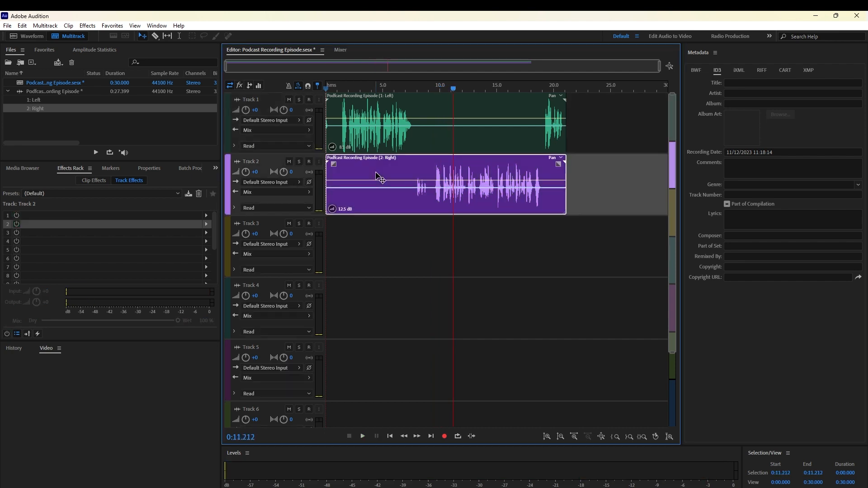
click(206, 215)
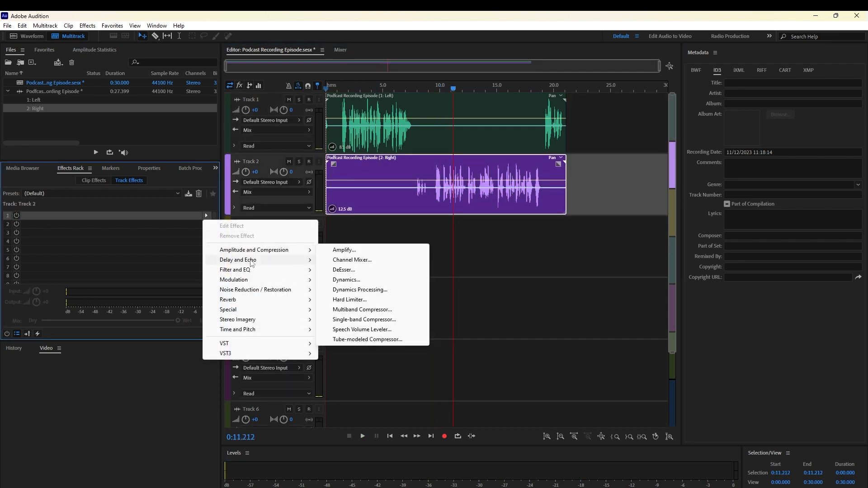
mouse_move(253, 271)
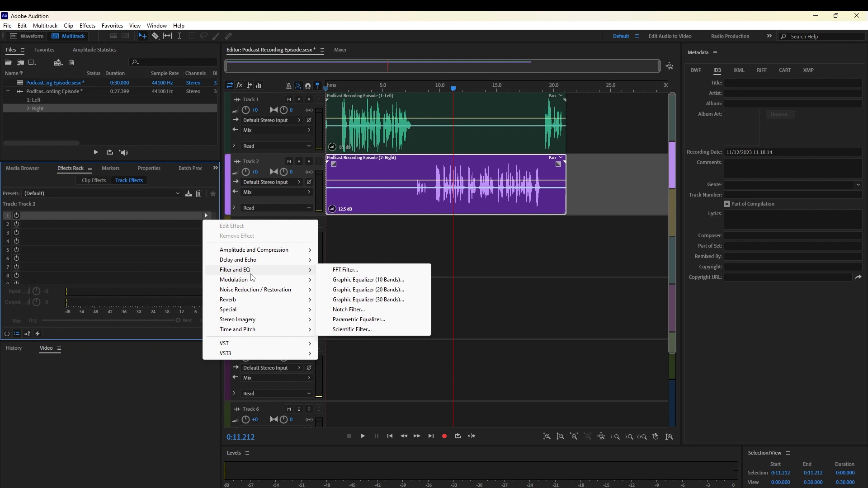
click(347, 271)
right_click(380, 204)
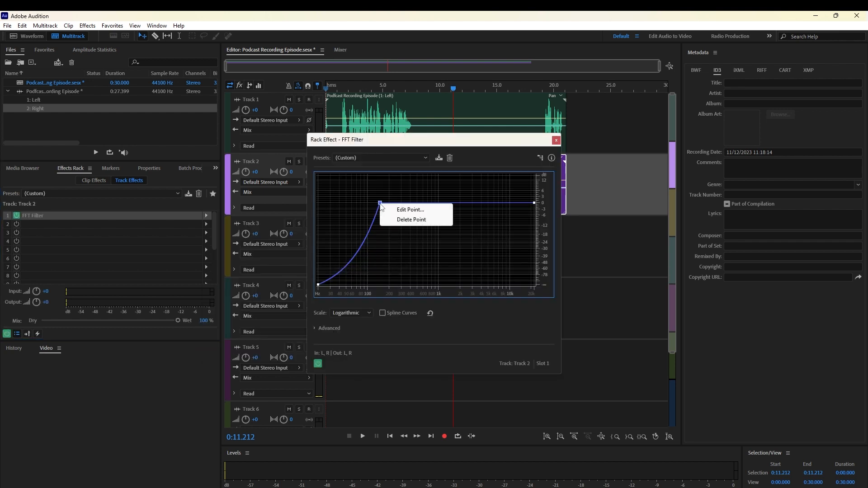
click(411, 209)
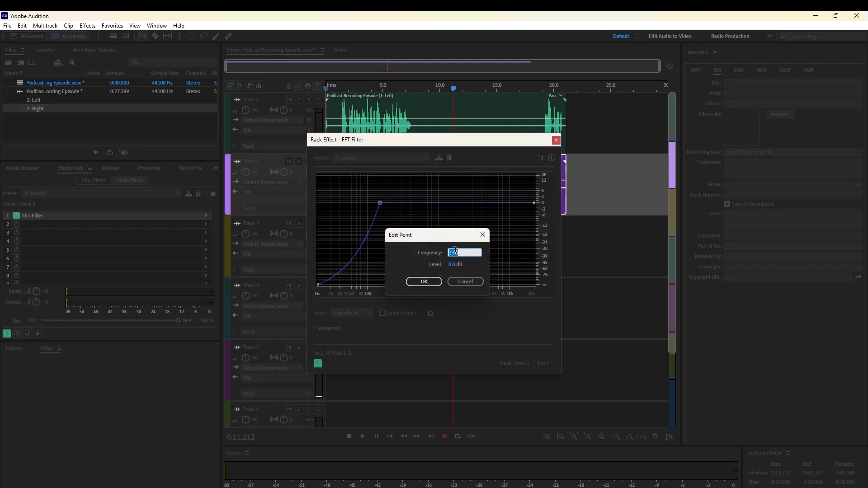
text(80)
key(Return)
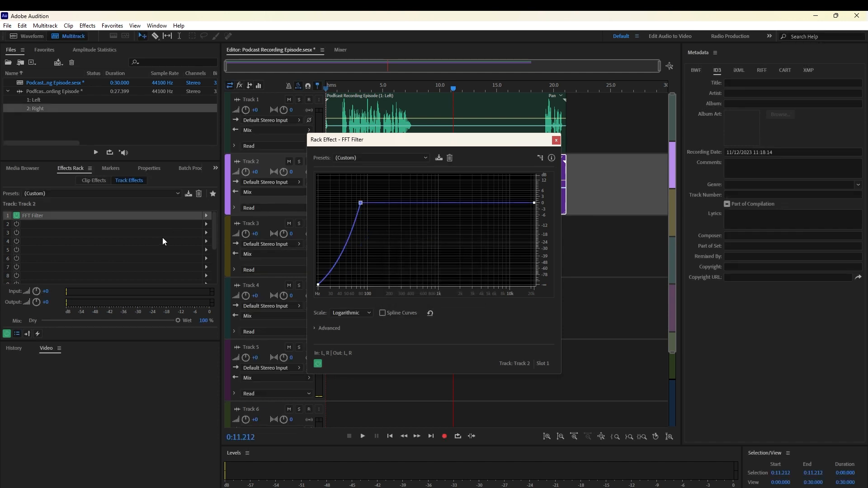
Step: Add a Single-band Compressor to Track 2 with threshold -20 dB and attack 0 ms
click(207, 224)
mouse_move(249, 262)
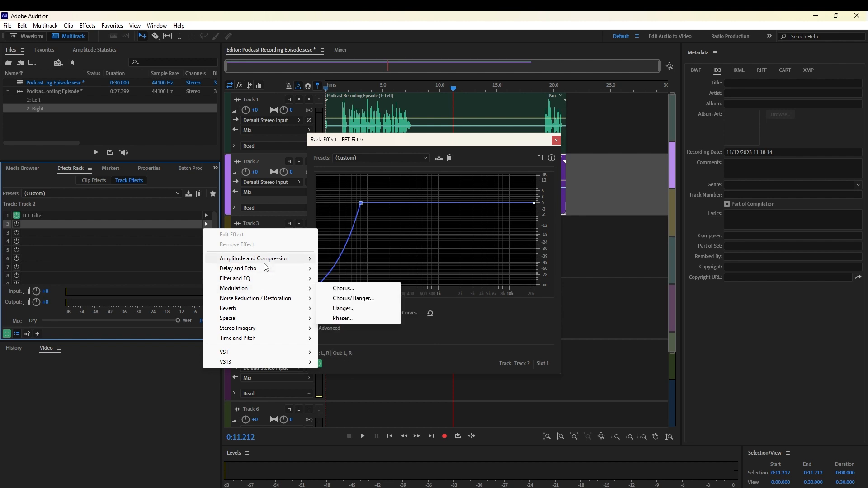
click(365, 328)
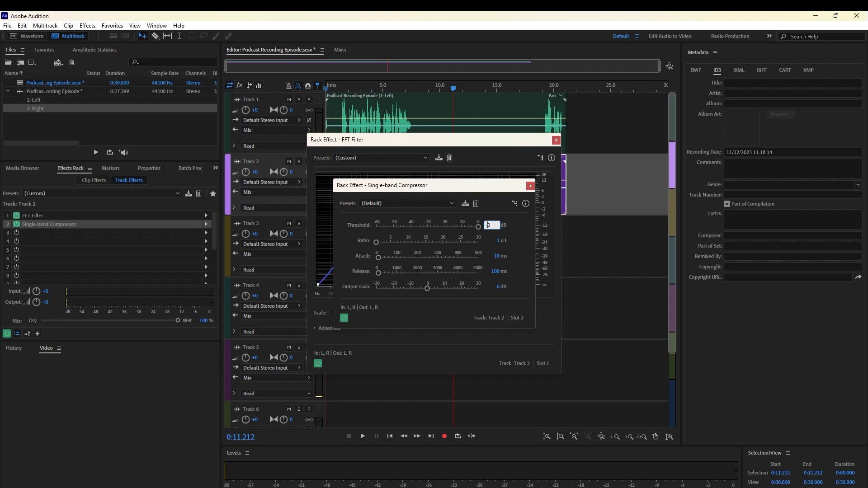
key(Return)
click(490, 241)
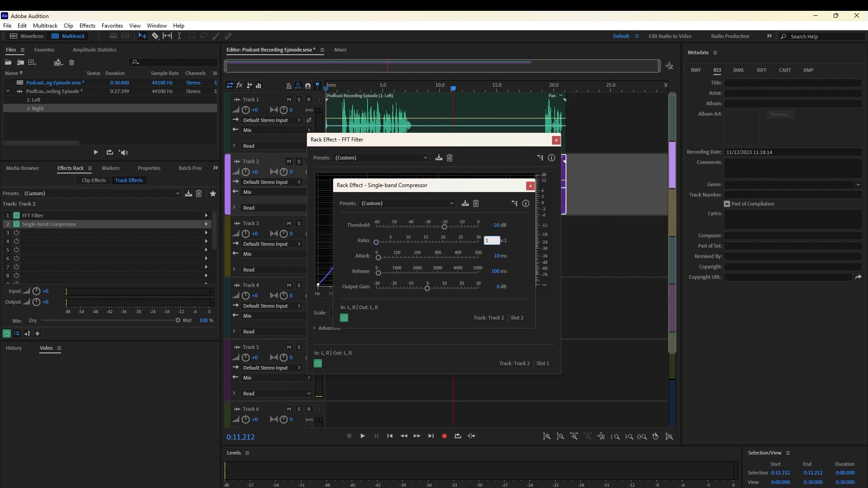
key(Tab)
text(0)
key(Tab)
click(531, 185)
click(556, 140)
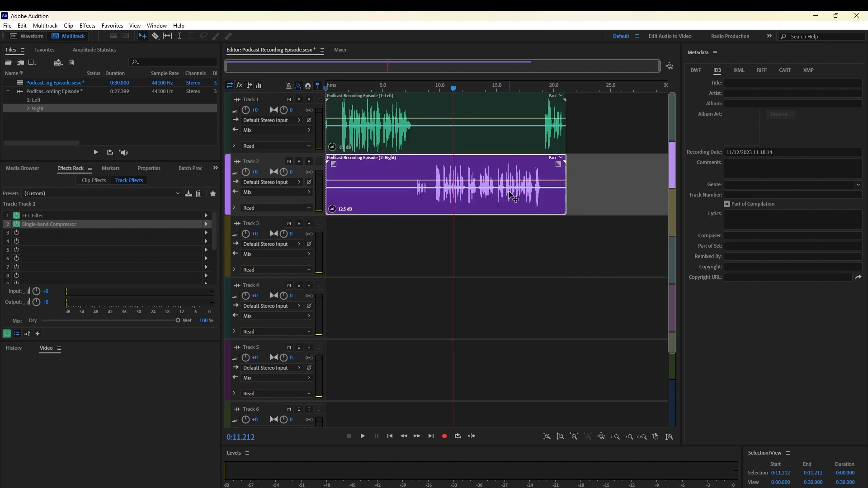
Step: Play back the multitrack session from about 0:06.4
click(441, 238)
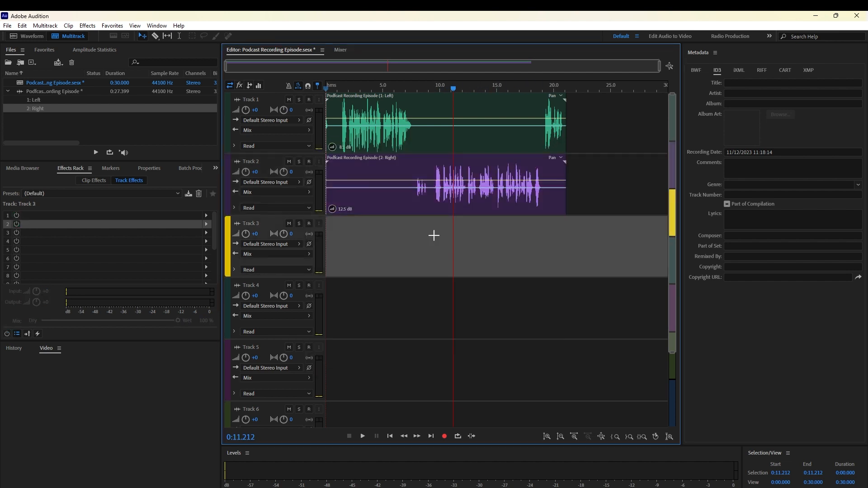
click(398, 89)
key(space)
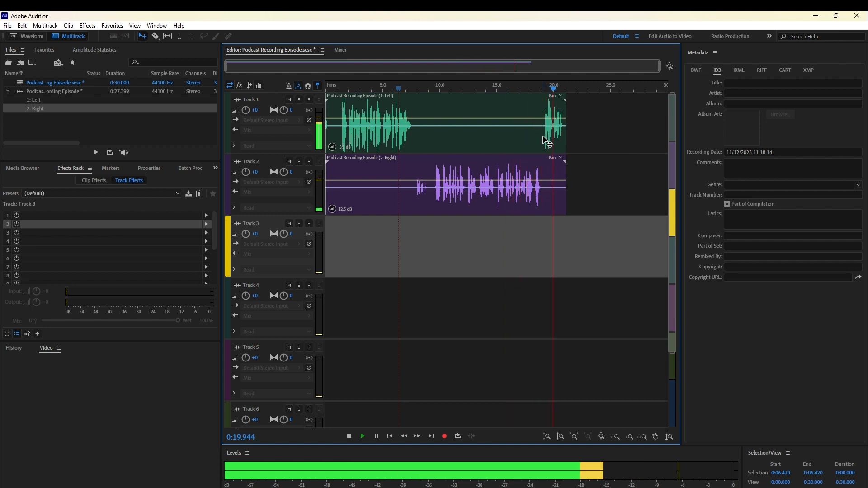
Step: Mix down the entire multitrack session to a new file
right_click(535, 256)
mouse_move(577, 354)
click(681, 366)
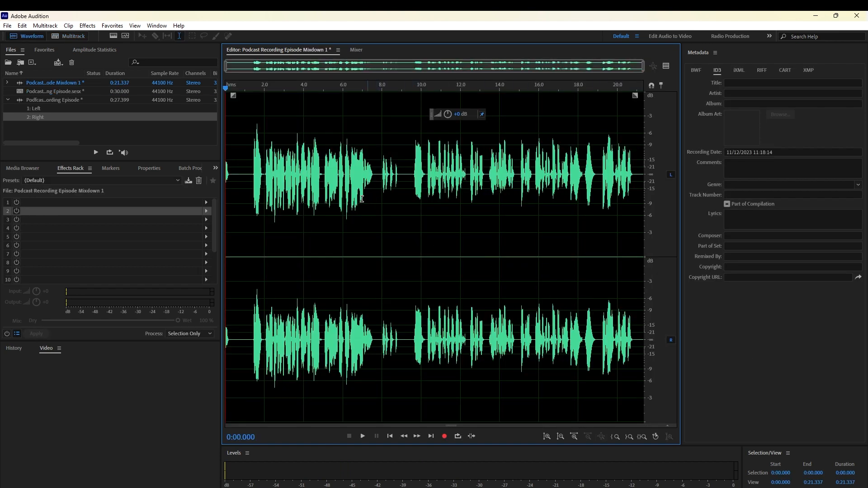
Step: Delete the first 0.853 seconds of the mixdown and the remaining 0.509 seconds before the first word
drag(227, 178, 242, 174)
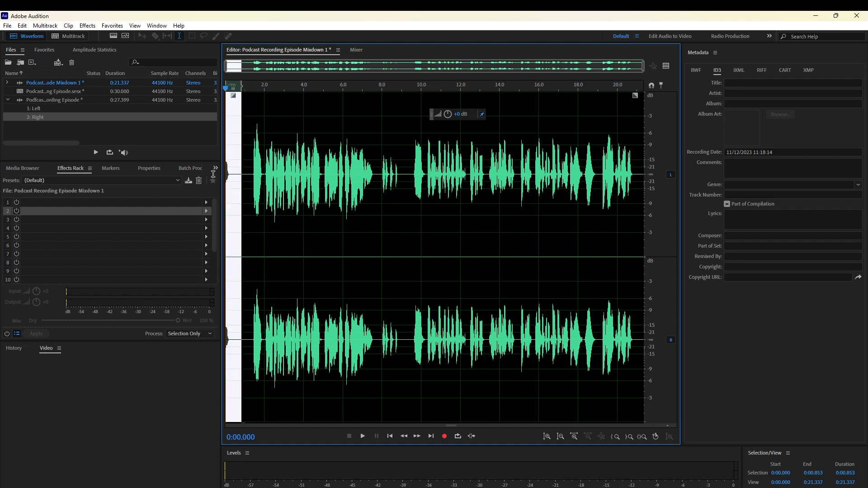
key(Delete)
click(235, 178)
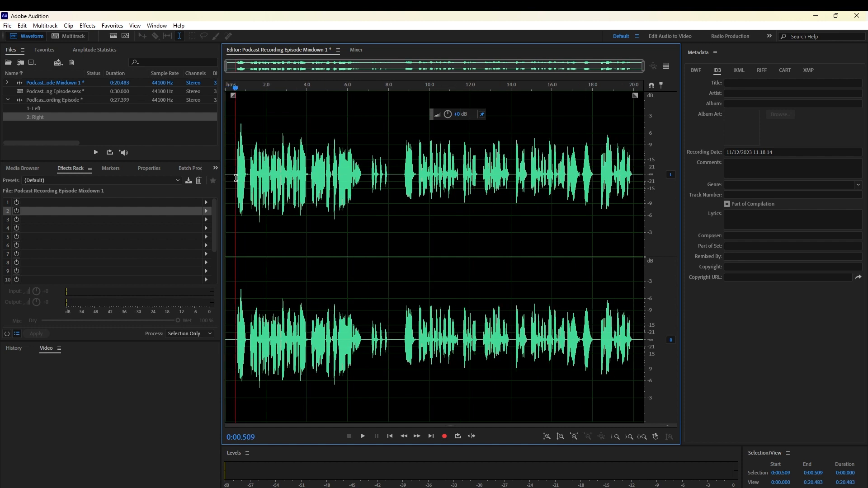
drag(235, 178, 194, 179)
key(Delete)
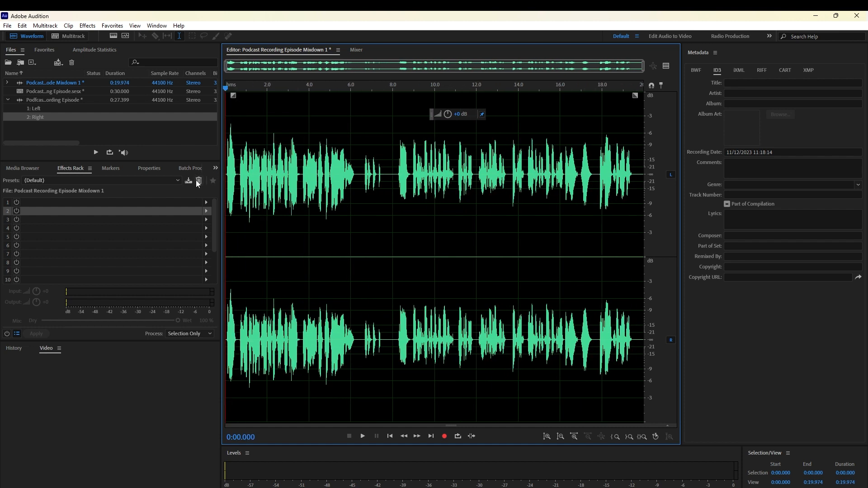
Step: Add a Mastering effect to the mixdown with the Loudness Maximizer amount at 0%
click(206, 203)
mouse_move(263, 310)
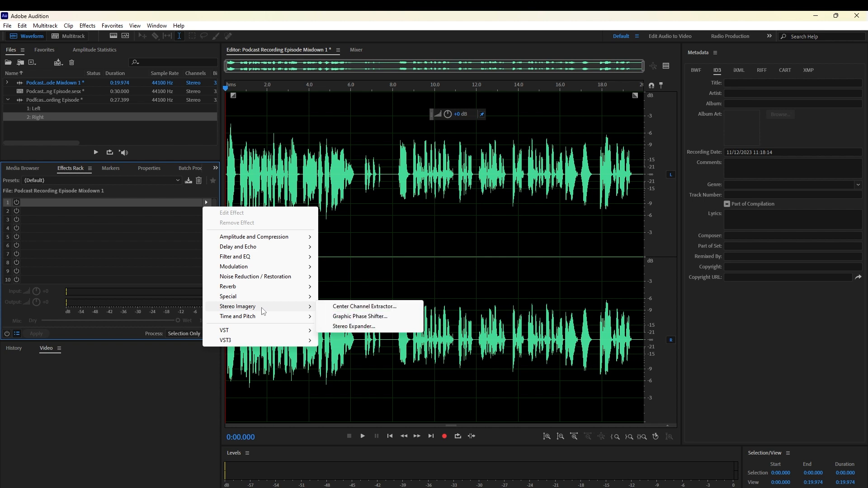
mouse_move(253, 297)
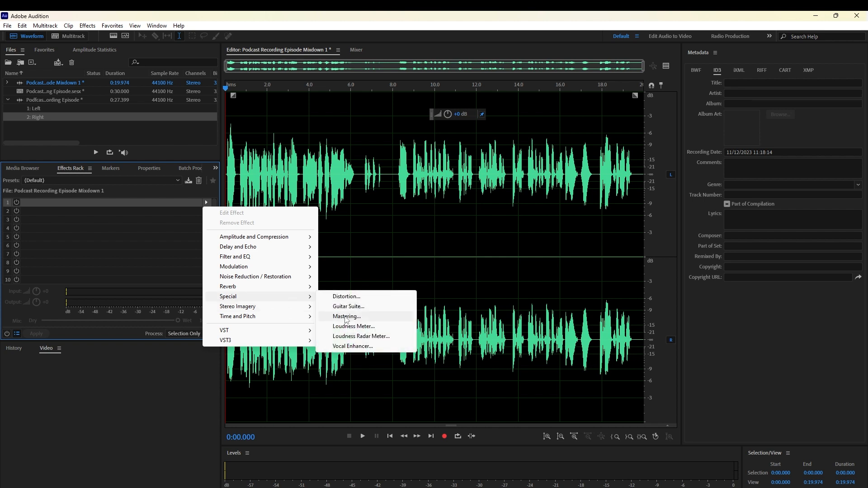
click(346, 316)
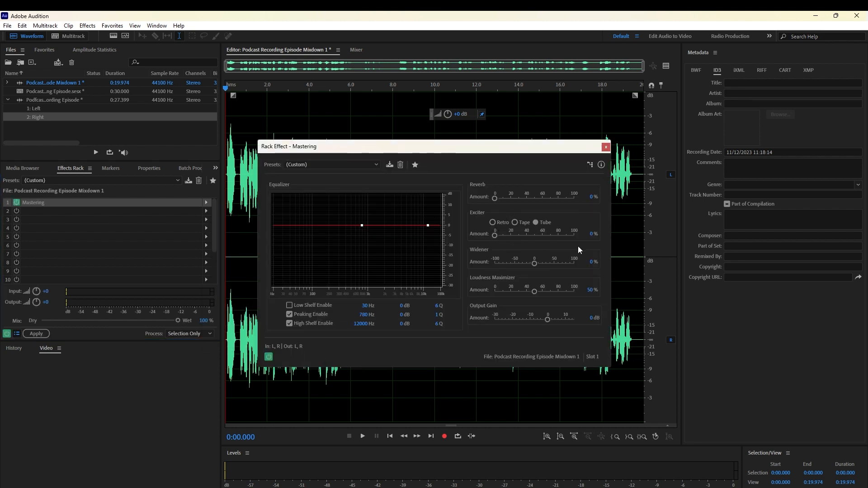
click(591, 290)
text(0)
click(606, 147)
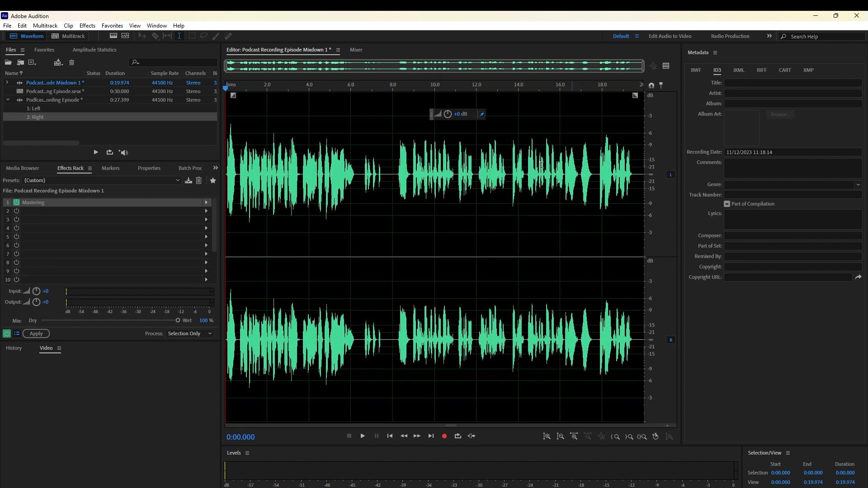
Step: Remove the Mastering effect from the mixdown and play the file from the start
click(33, 205)
key(Delete)
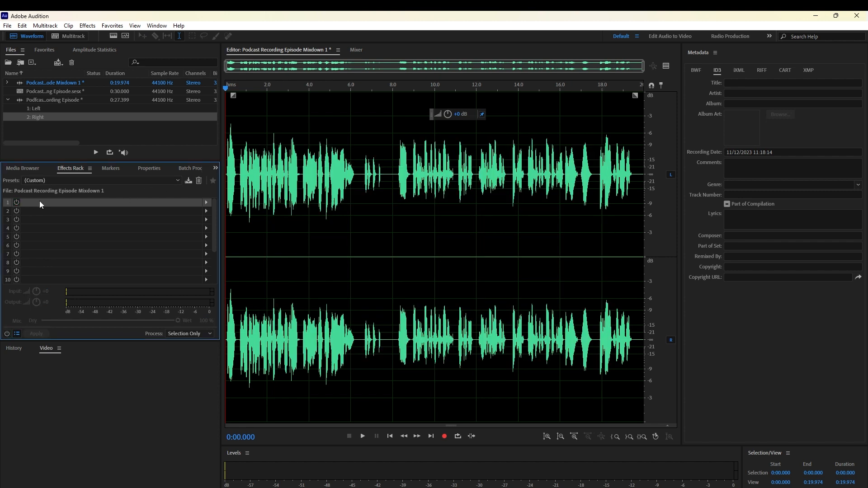
key(space)
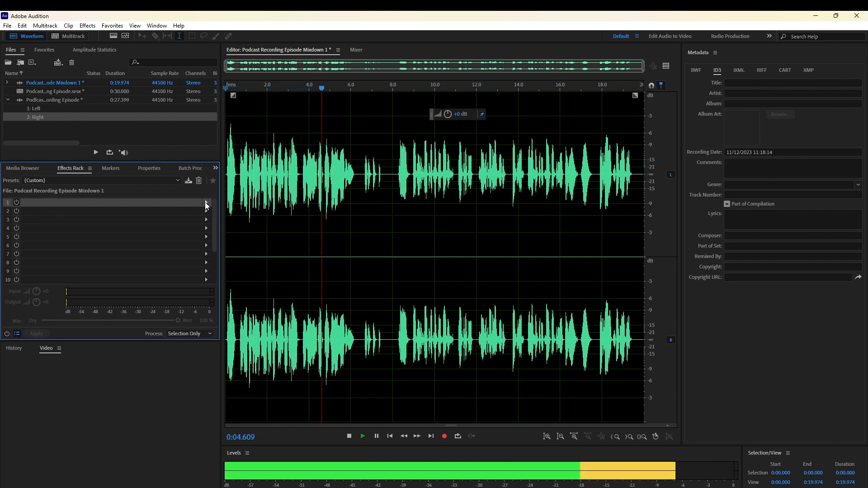
key(space)
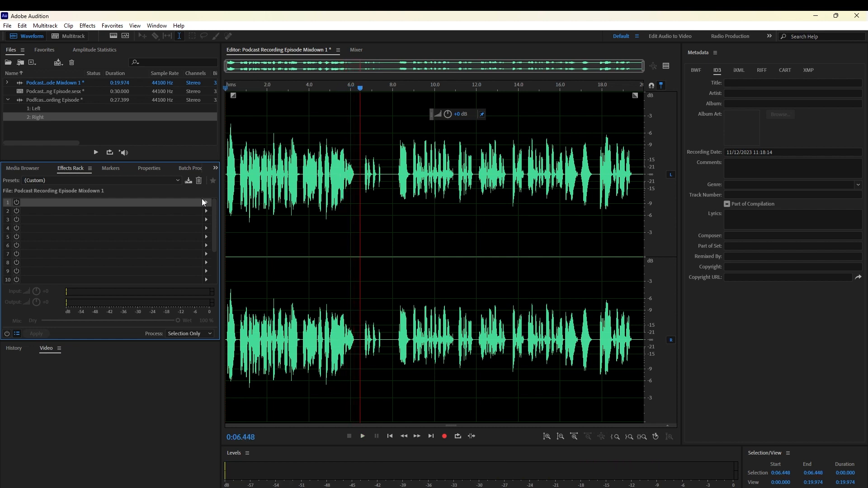
Step: Run Match Loudness on the mixdown with ITU-R BS.1770-3 Loudness and a target of -16 LUFS
click(195, 170)
click(196, 170)
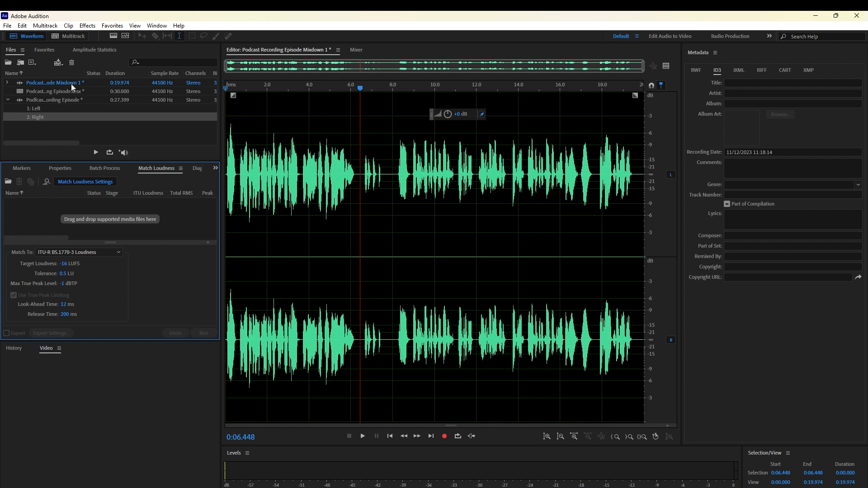
drag(71, 84, 104, 215)
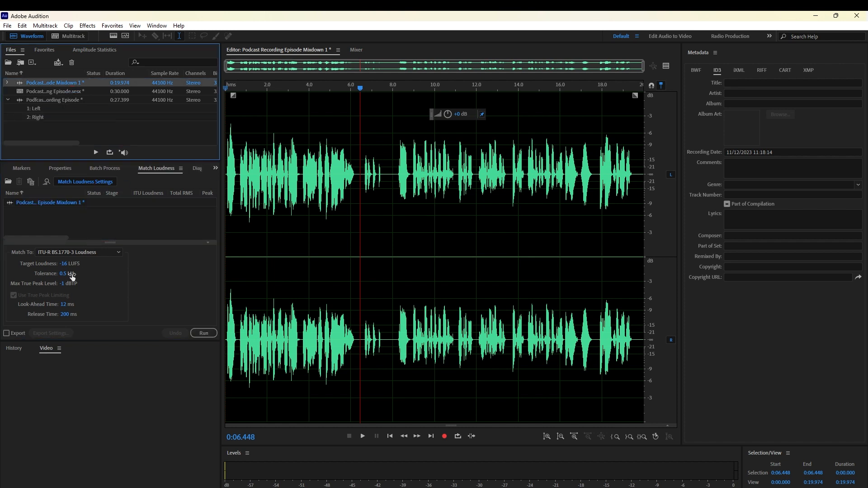
click(201, 333)
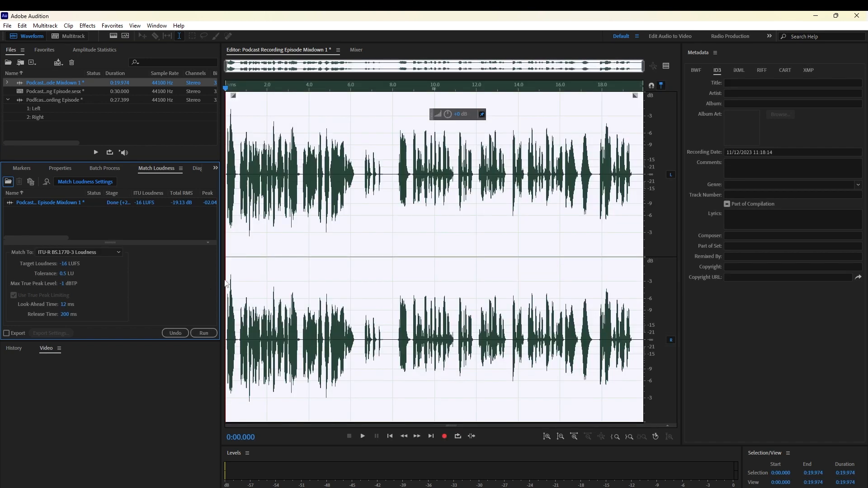
click(335, 228)
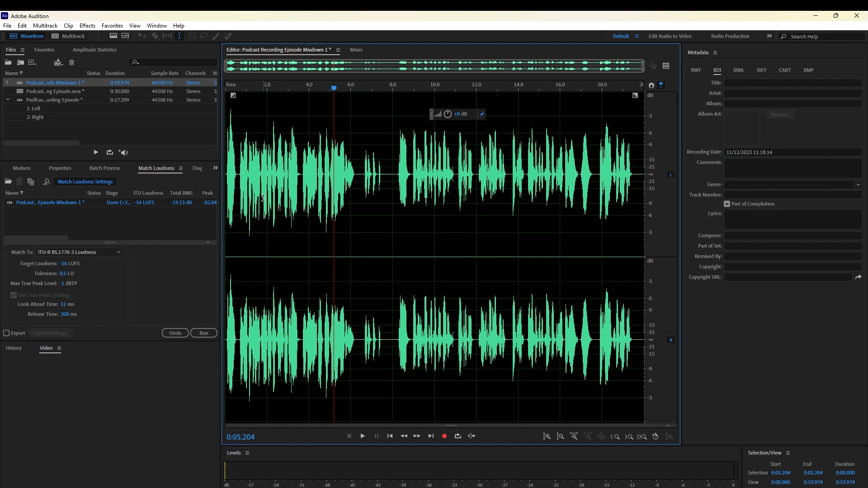
Step: Open the original stereo recording and compare the waveforms of its two channels
double_click(50, 101)
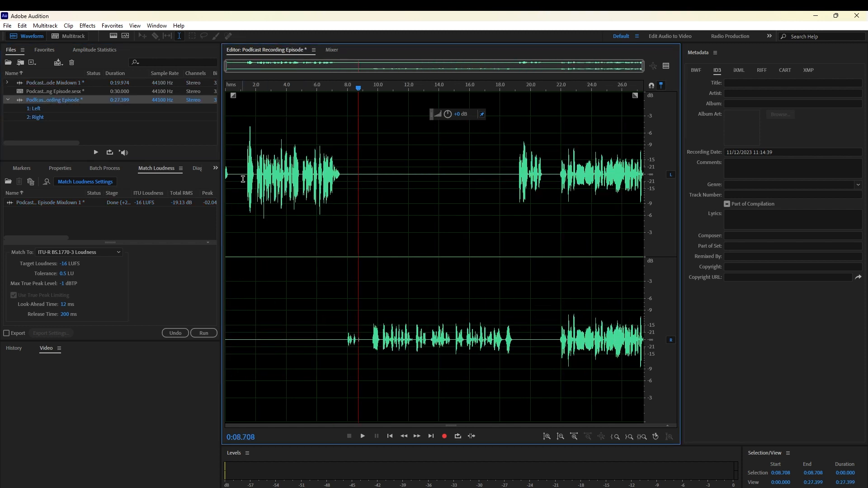
click(243, 179)
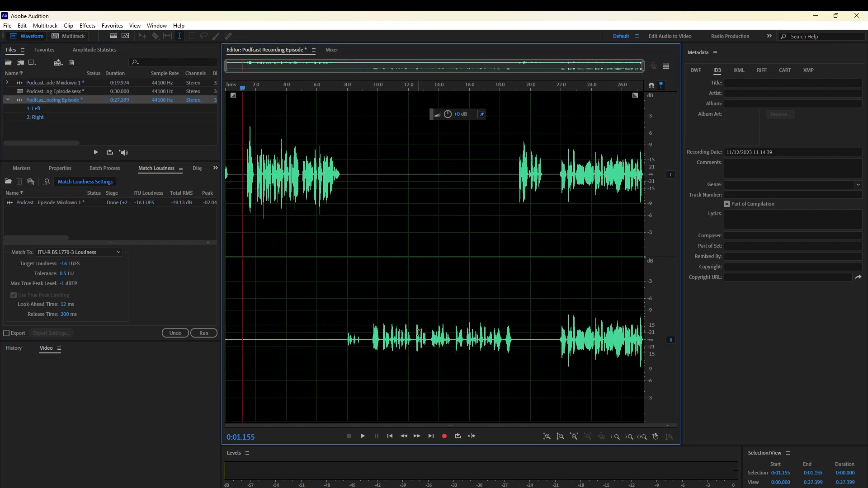
click(385, 322)
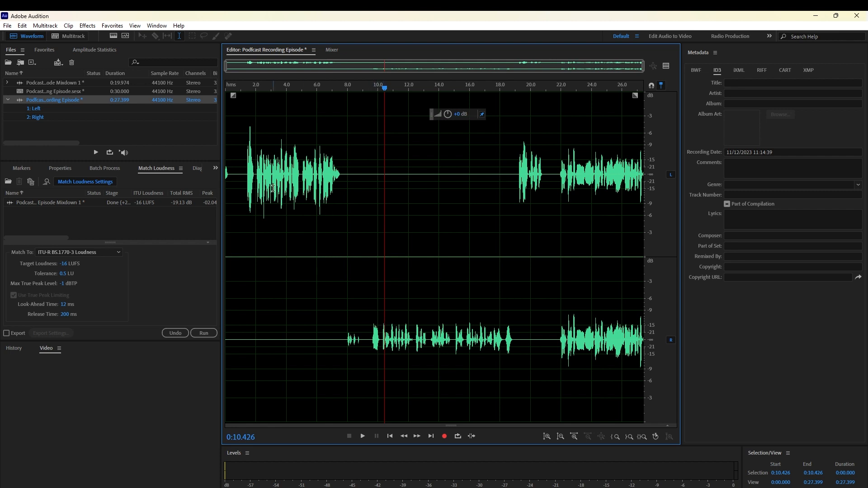
Step: Return to the multitrack session and set the corner point of Track 2's FFT Filter curve to 350 Hz
click(72, 35)
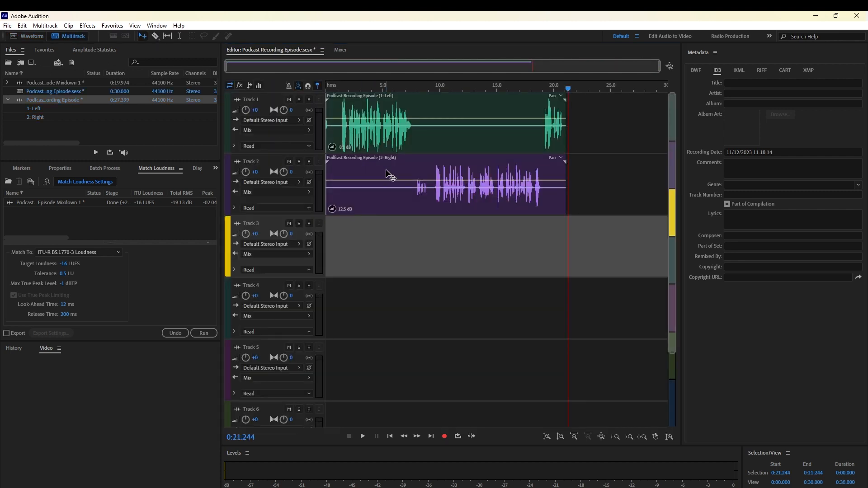
click(265, 165)
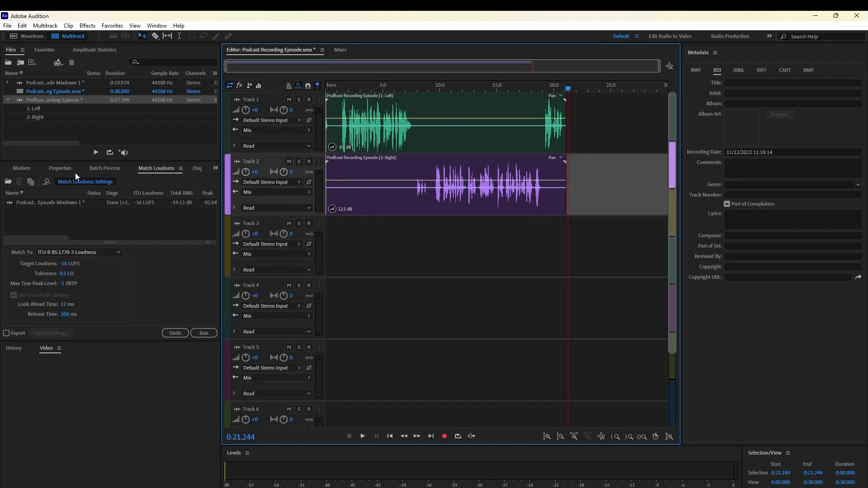
click(20, 170)
click(9, 171)
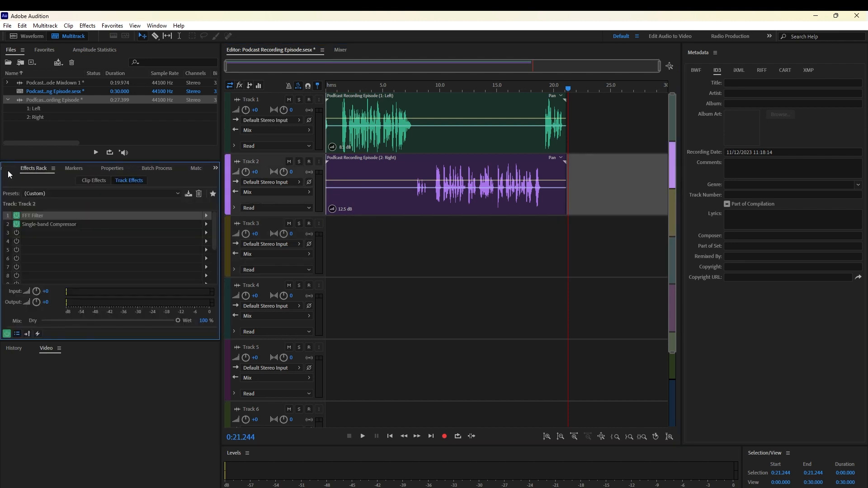
double_click(53, 216)
right_click(361, 204)
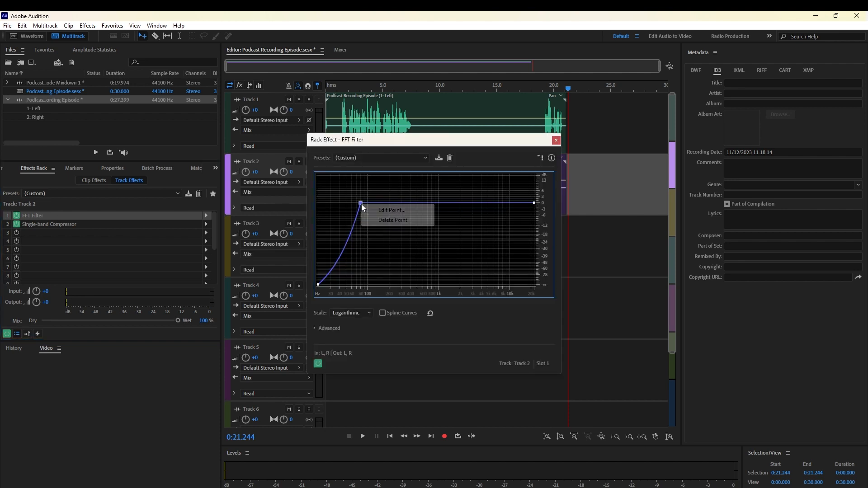
click(392, 210)
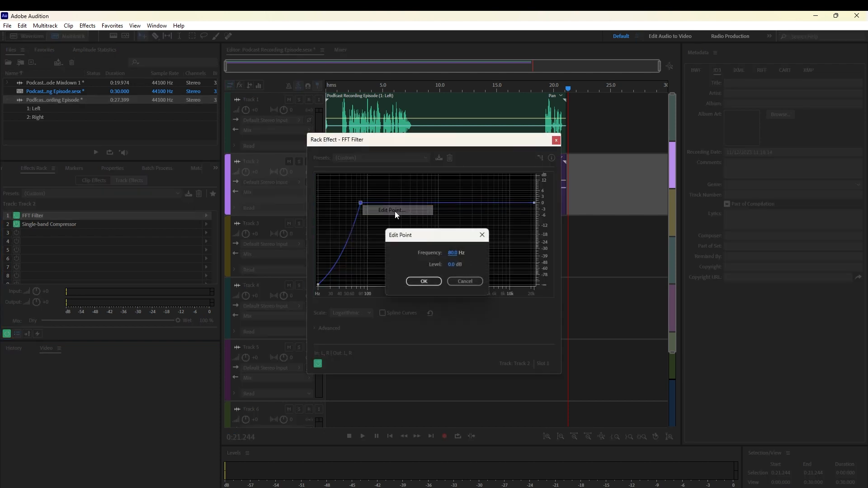
click(453, 253)
text(350)
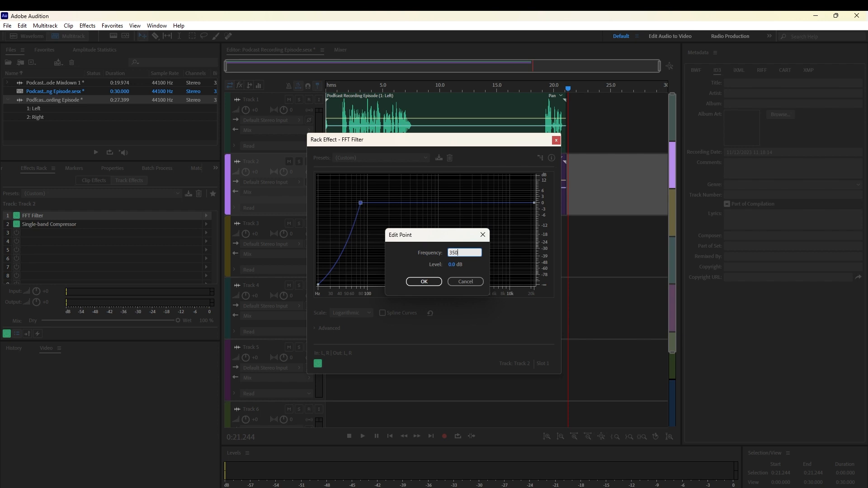
key(Return)
click(556, 140)
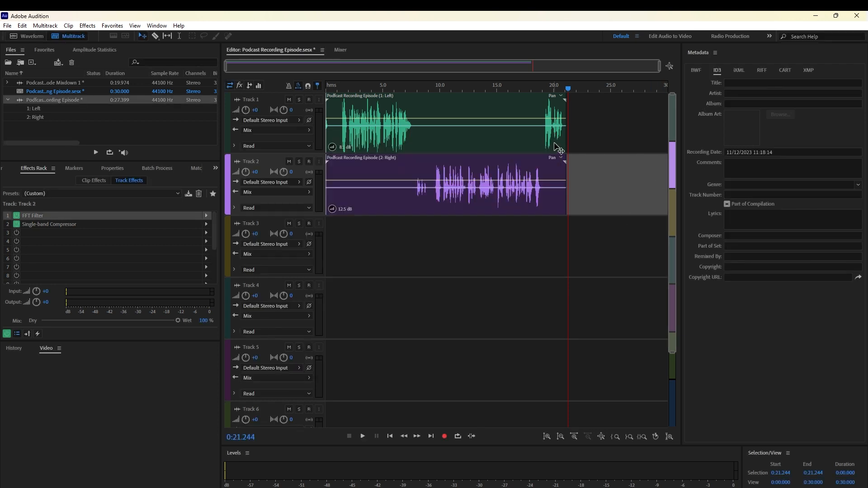
Step: Mix down the entire session again to a second file with the changed Track 2 filter
right_click(470, 227)
mouse_move(594, 330)
click(631, 337)
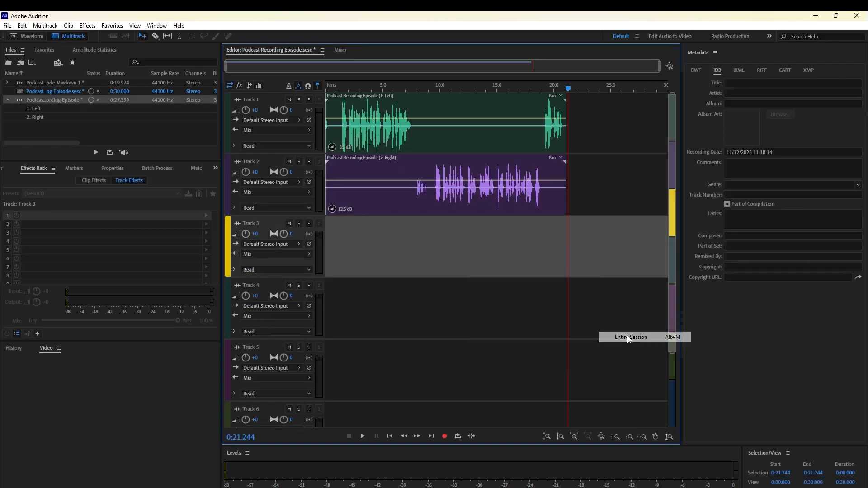
Step: Play back the second mixdown from about 0:09.6 and again from about 0:03.6
click(413, 86)
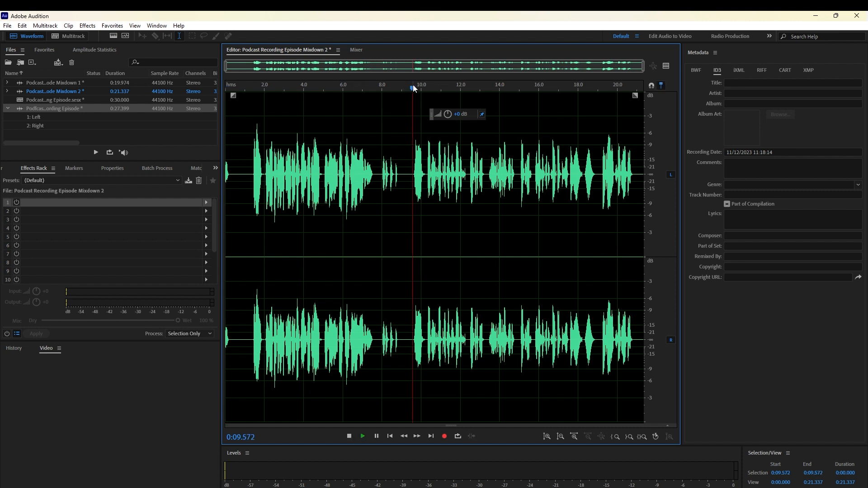
key(space)
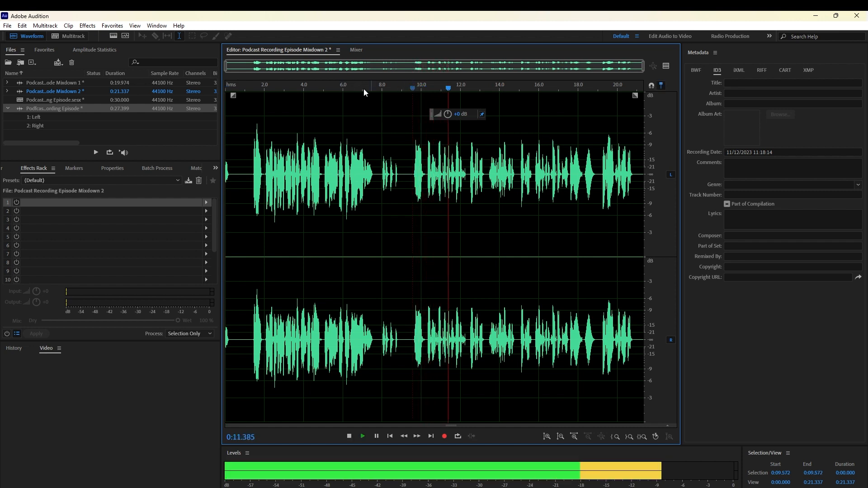
click(296, 88)
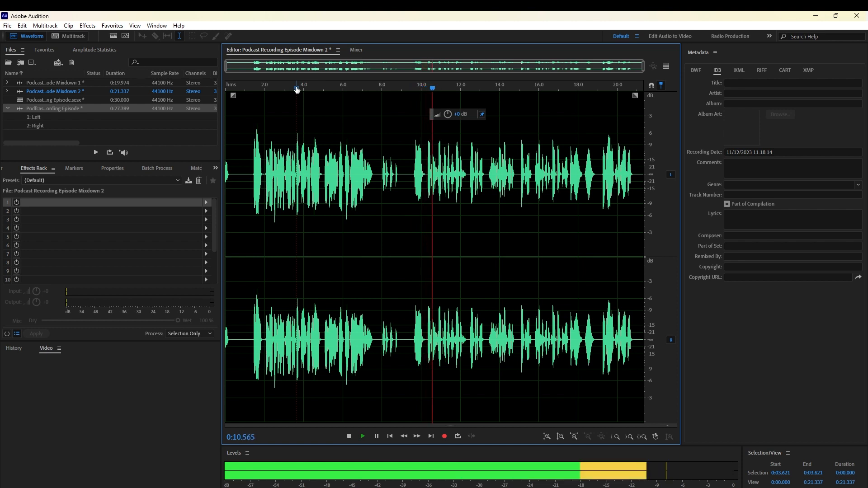
key(space)
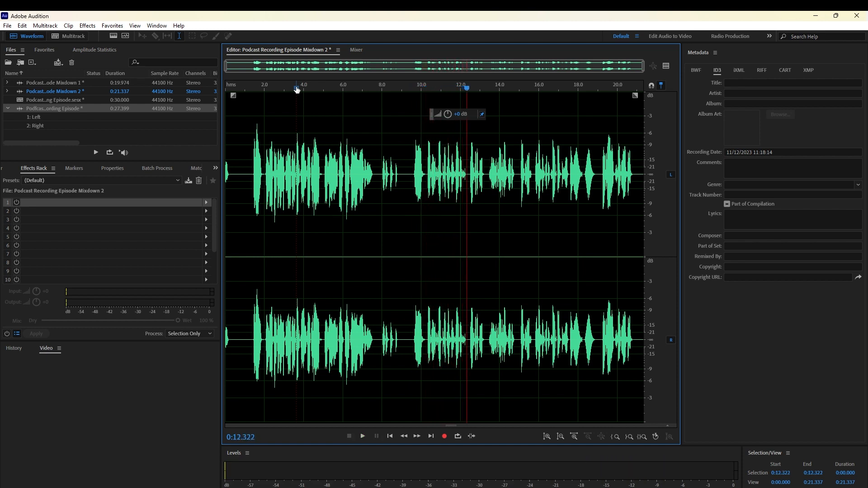